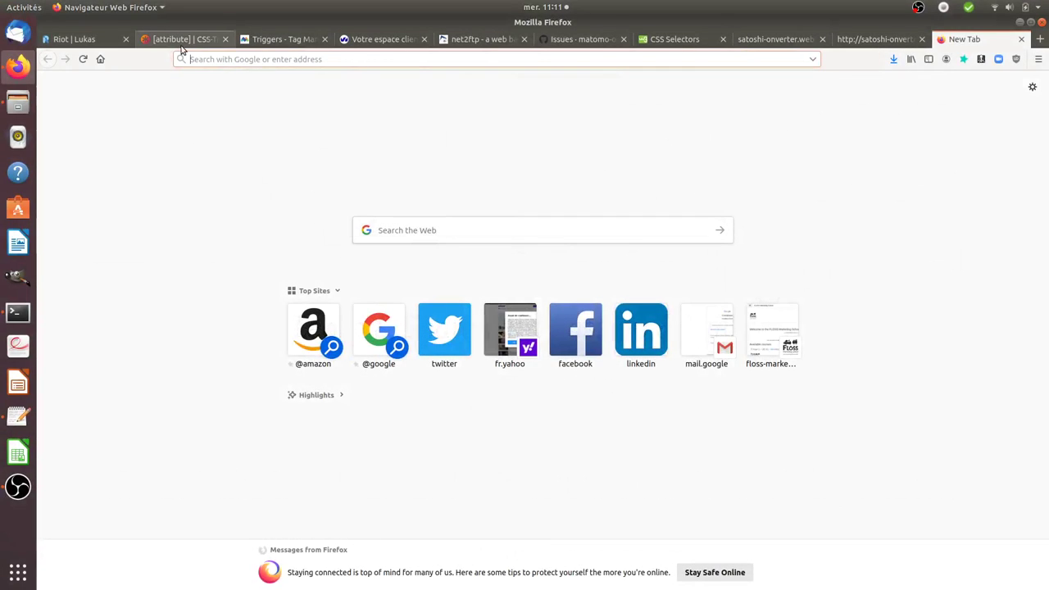
# On the CSS-Tricks [attribute] page, inspect the HTML attributes of the author link and close the inspector.
pyautogui.click(184, 41)
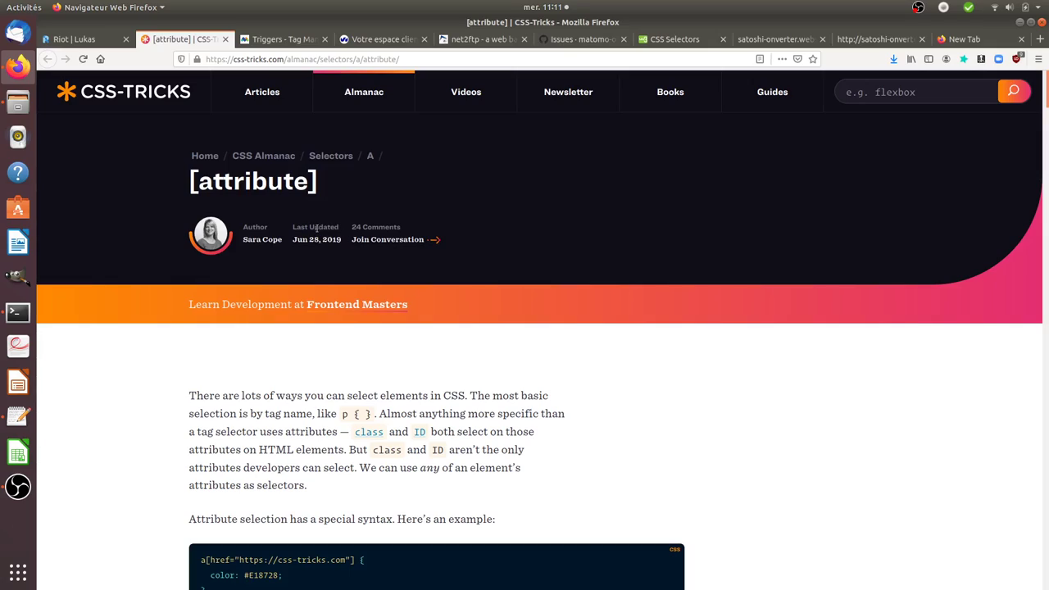
pyautogui.rightClick(256, 239)
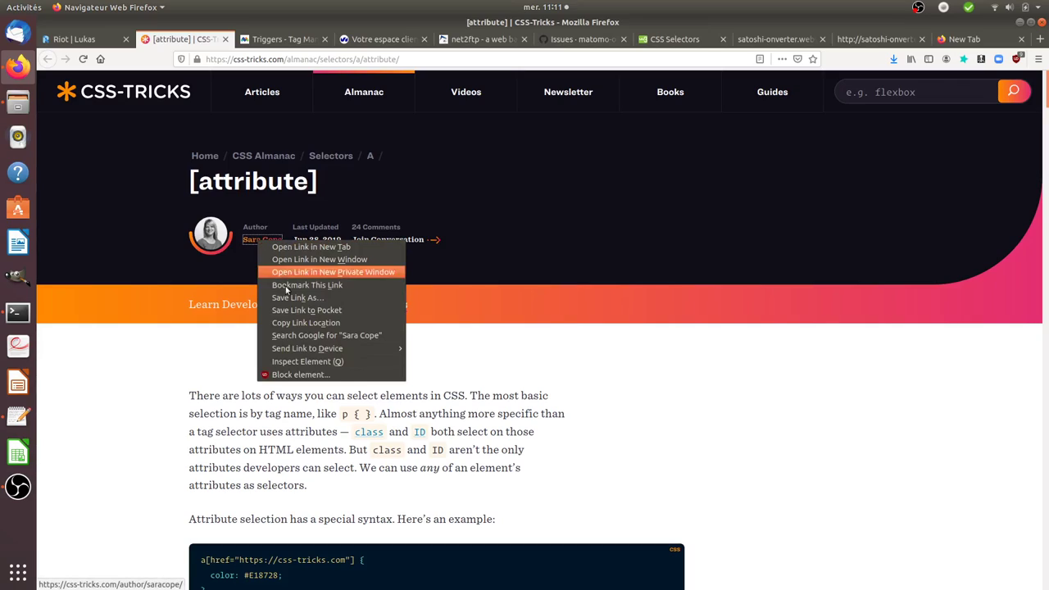
pyautogui.click(299, 362)
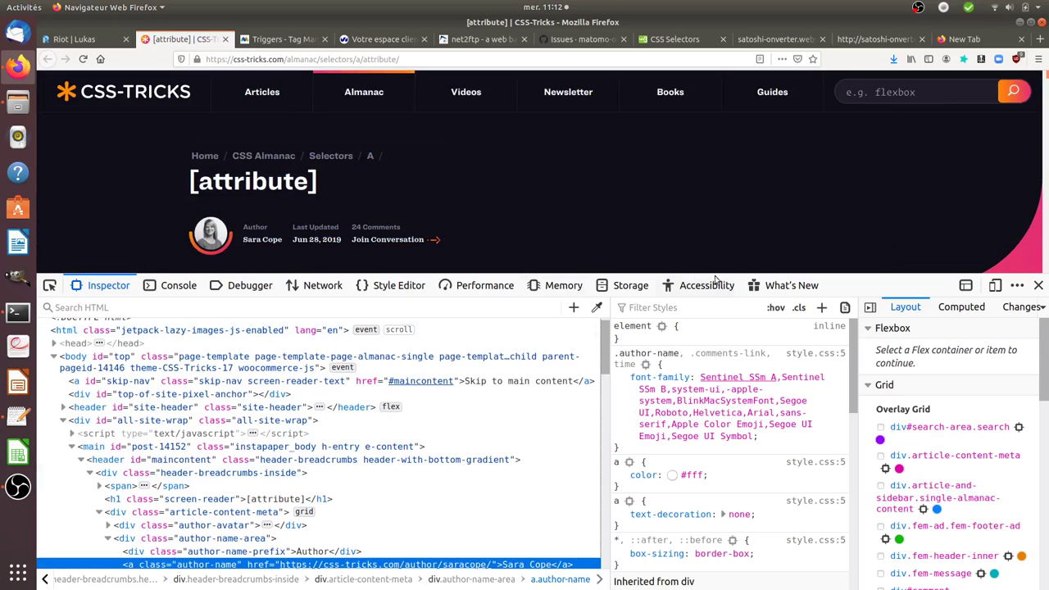
pyautogui.click(1039, 287)
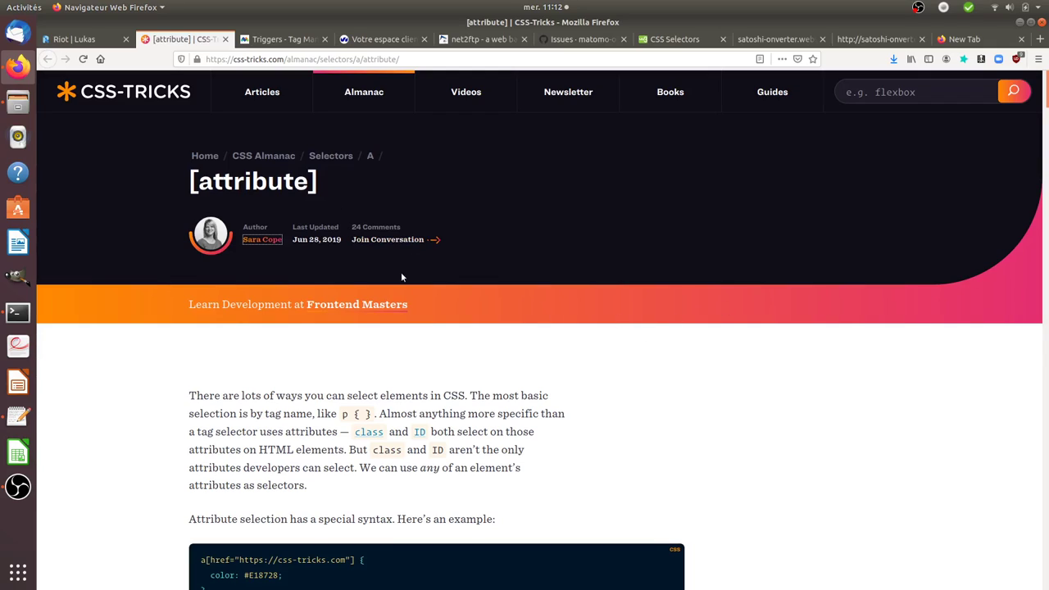
# Find the code block of data-value attribute selector syntaxes further down the CSS-Tricks article.
pyautogui.scroll(-10, 405, 309)
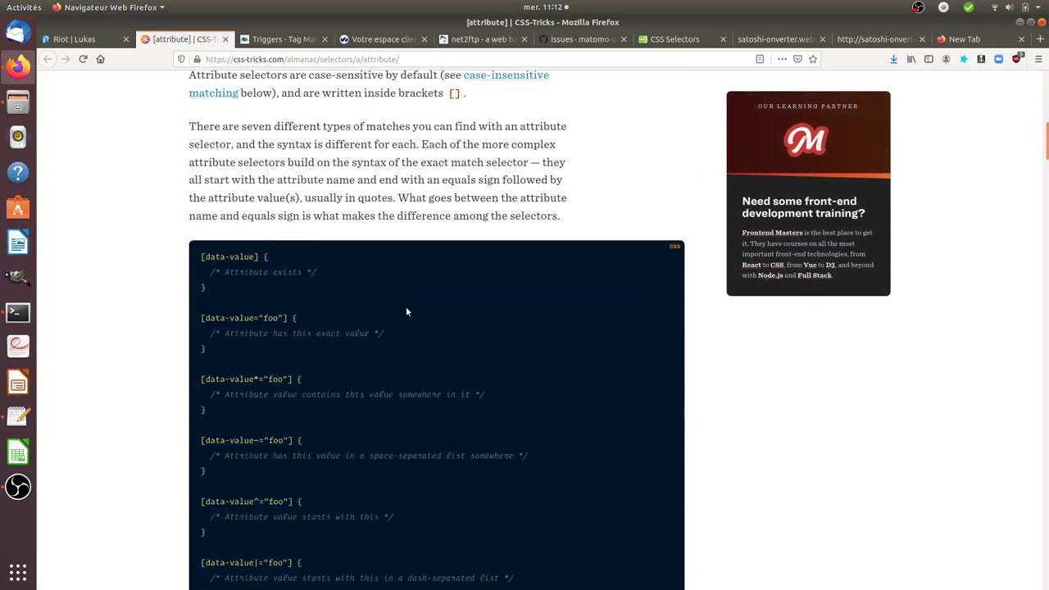
pyautogui.scroll(-5, 406, 306)
pyautogui.scroll(4, 406, 306)
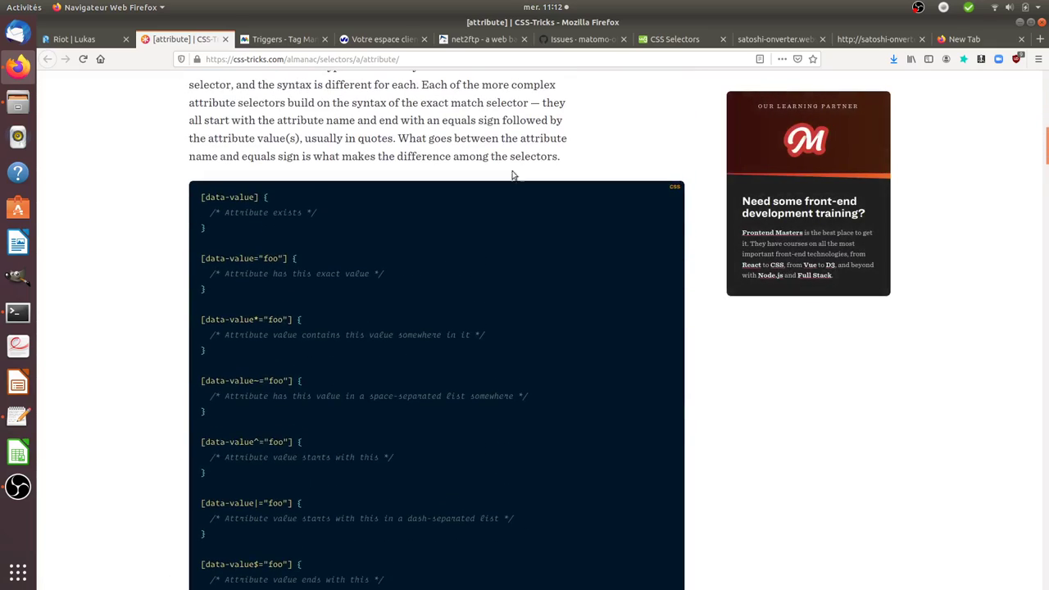
# On the satoshi-onverter.website test page, inspect the HTML of the "Test me I am famous" button and close the inspector.
pyautogui.click(775, 39)
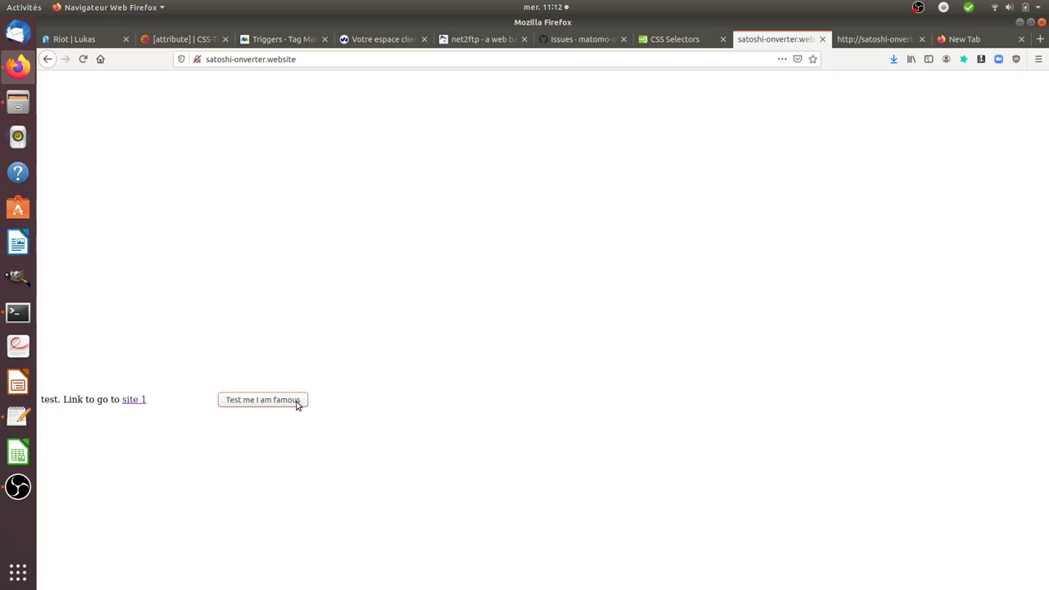
pyautogui.rightClick(270, 405)
pyautogui.click(289, 520)
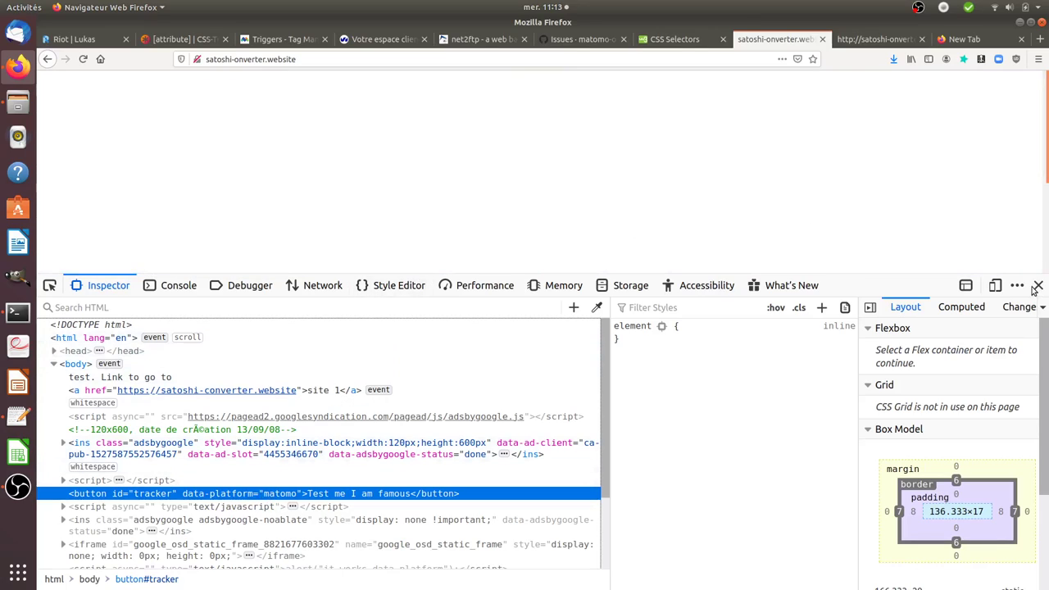
pyautogui.click(1037, 285)
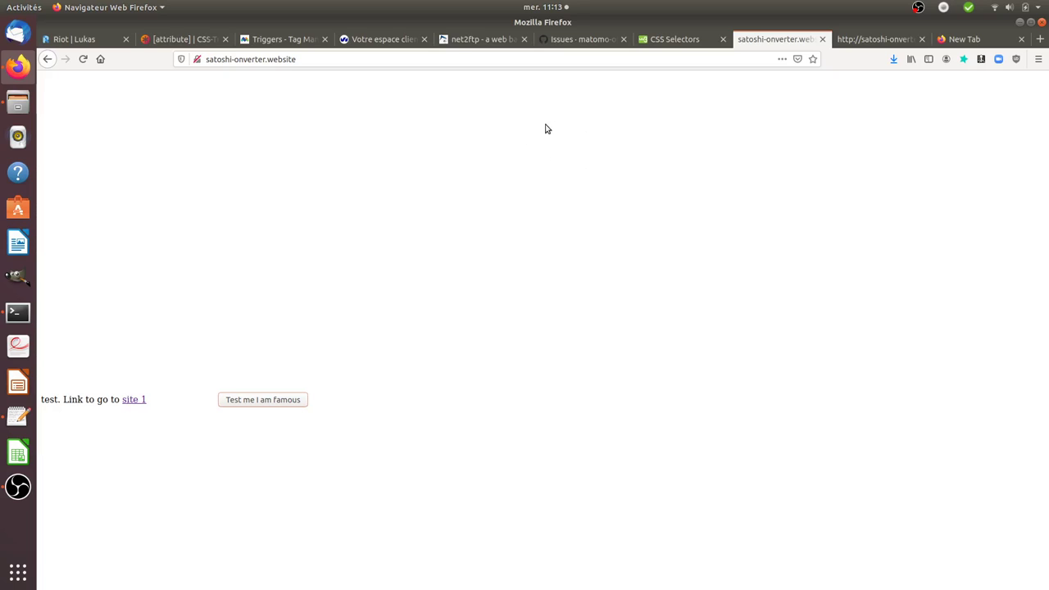
# In Matomo Tag Manager, open the Custom HTML tag "Go" from the container's tag list for editing.
pyautogui.click(176, 43)
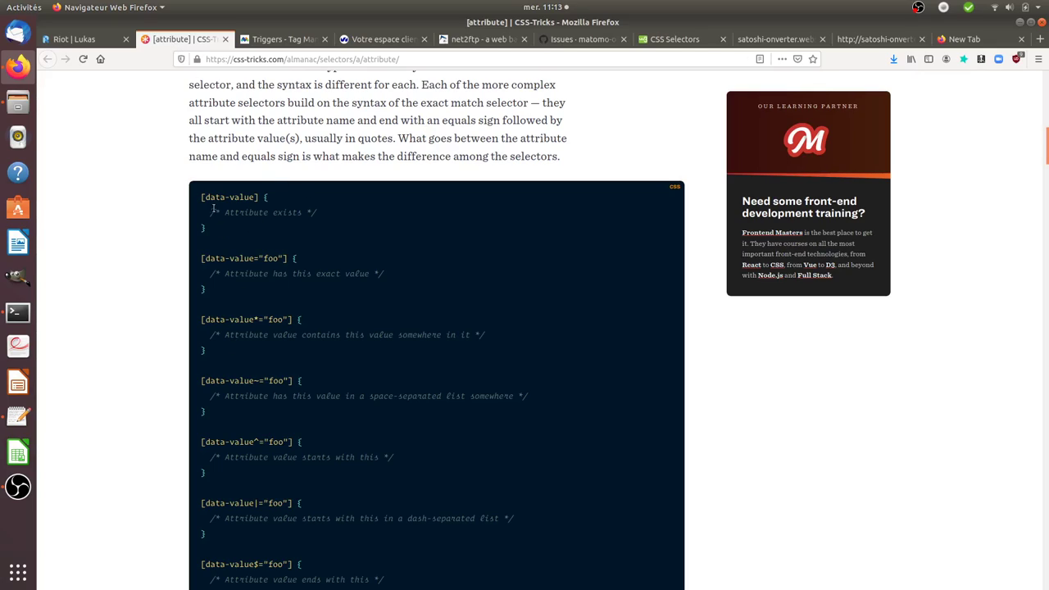
pyautogui.click(279, 39)
pyautogui.click(132, 241)
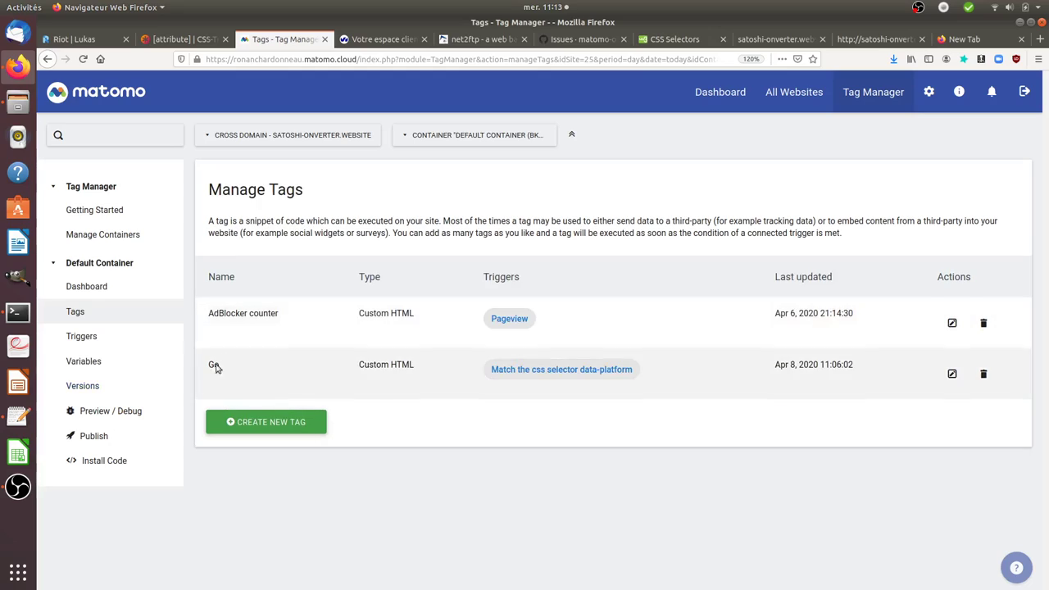
pyautogui.tripleClick(385, 369)
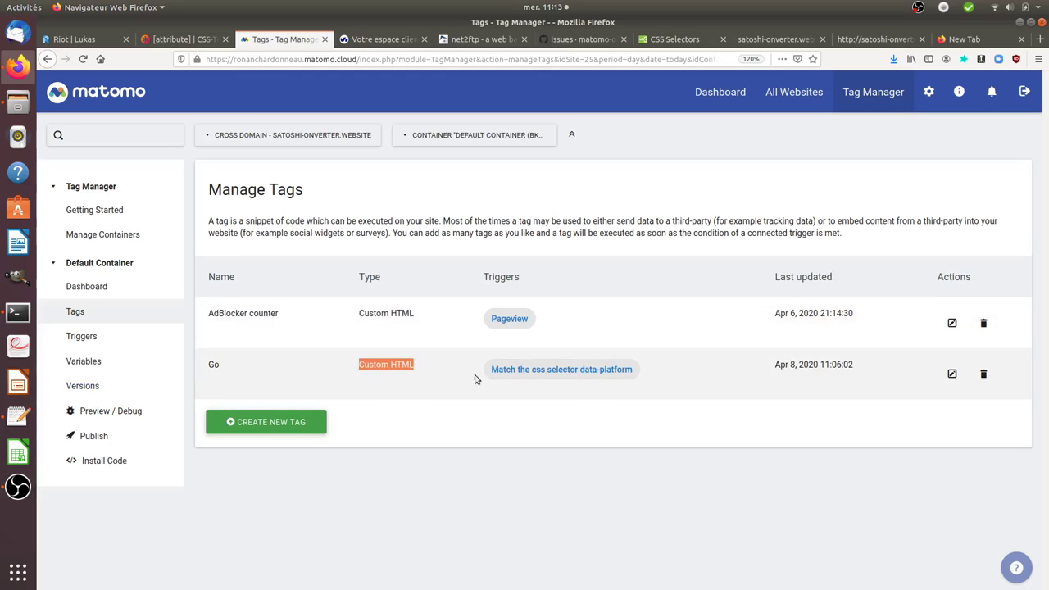
pyautogui.click(951, 373)
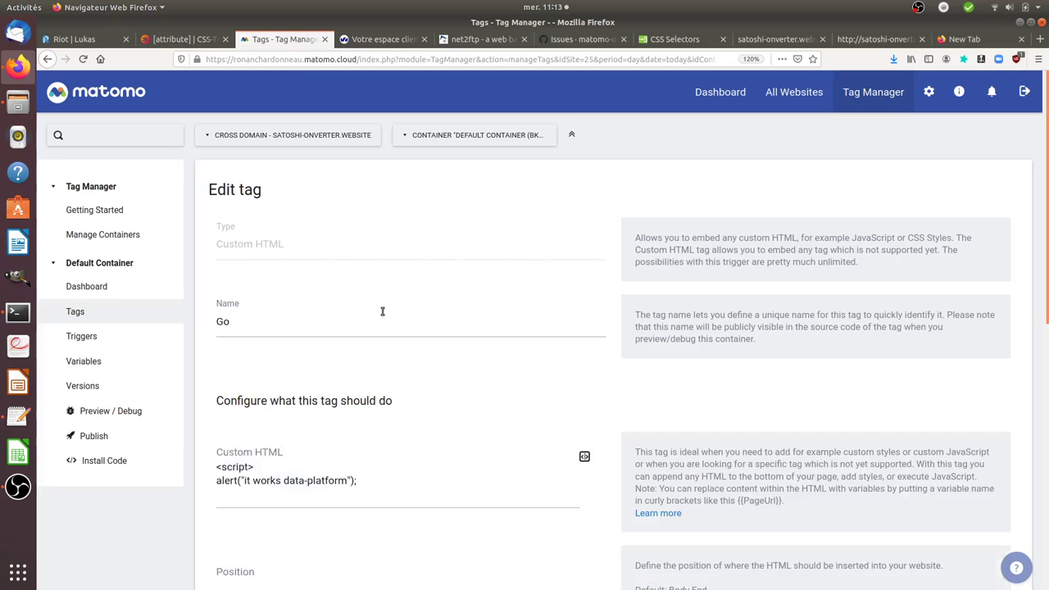
# Review the tag's custom HTML alert script and the trigger assigned to the tag.
pyautogui.scroll(-5, 382, 311)
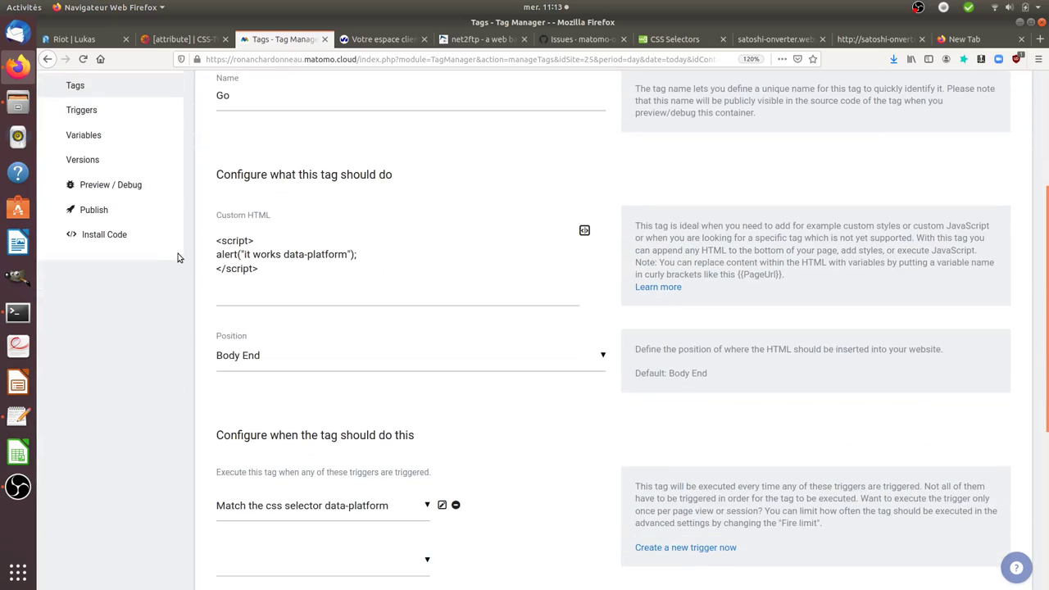
pyautogui.moveTo(216, 254); pyautogui.dragTo(360, 258)
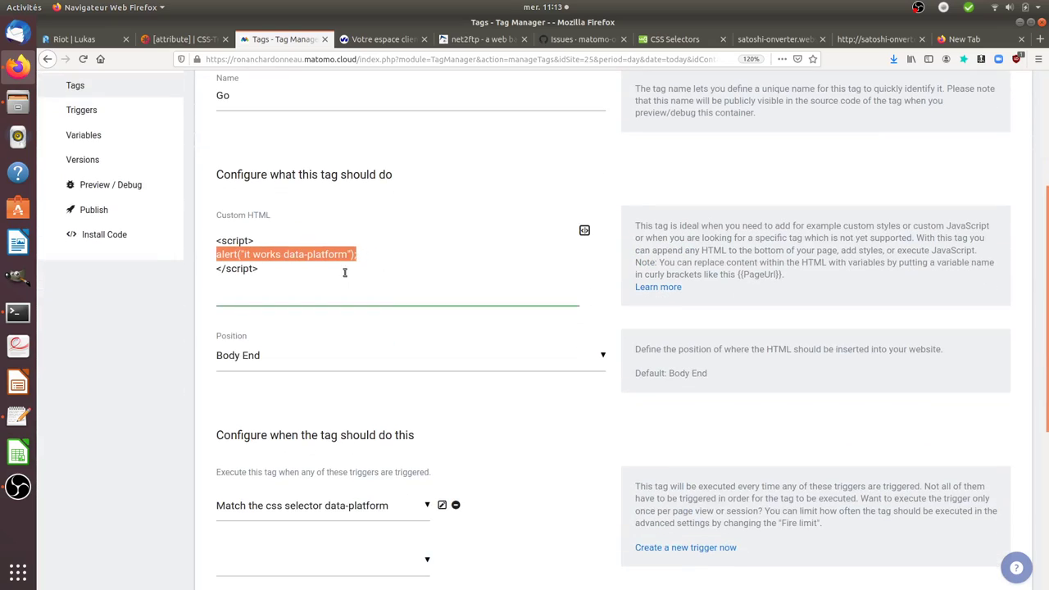
pyautogui.click(267, 287)
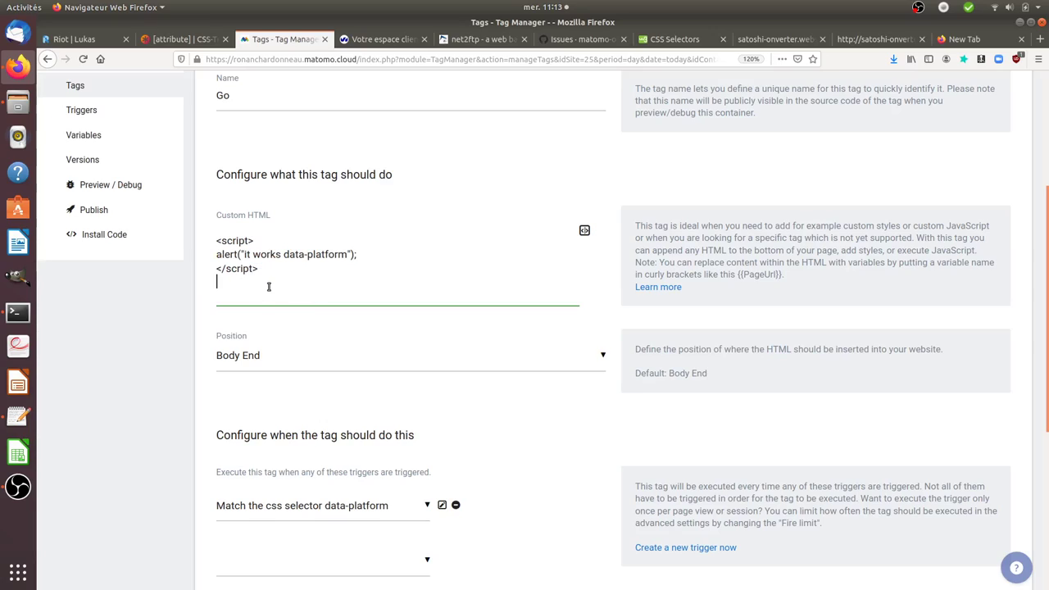
pyautogui.moveTo(262, 275); pyautogui.dragTo(216, 243)
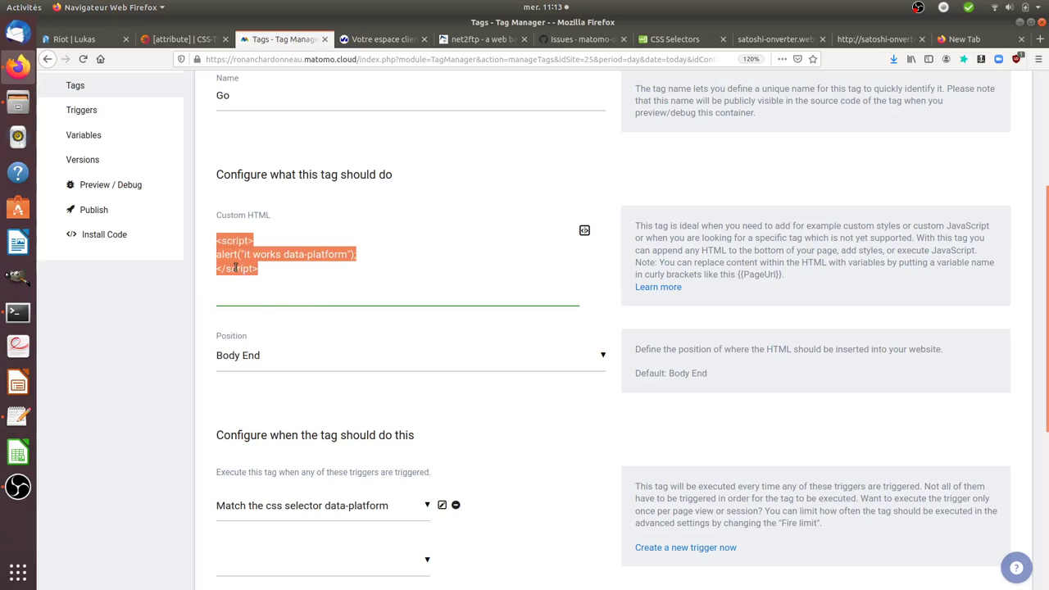
pyautogui.scroll(-4, 358, 302)
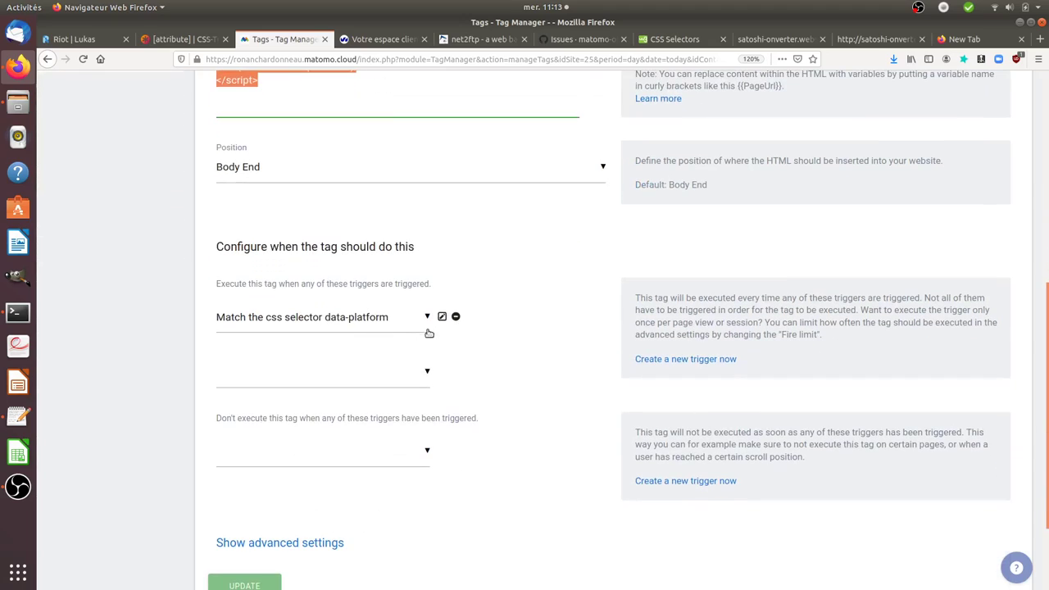
# Open the tag's "Match the css selector data-platform" trigger and choose Click Element as the first condition's variable.
pyautogui.click(441, 317)
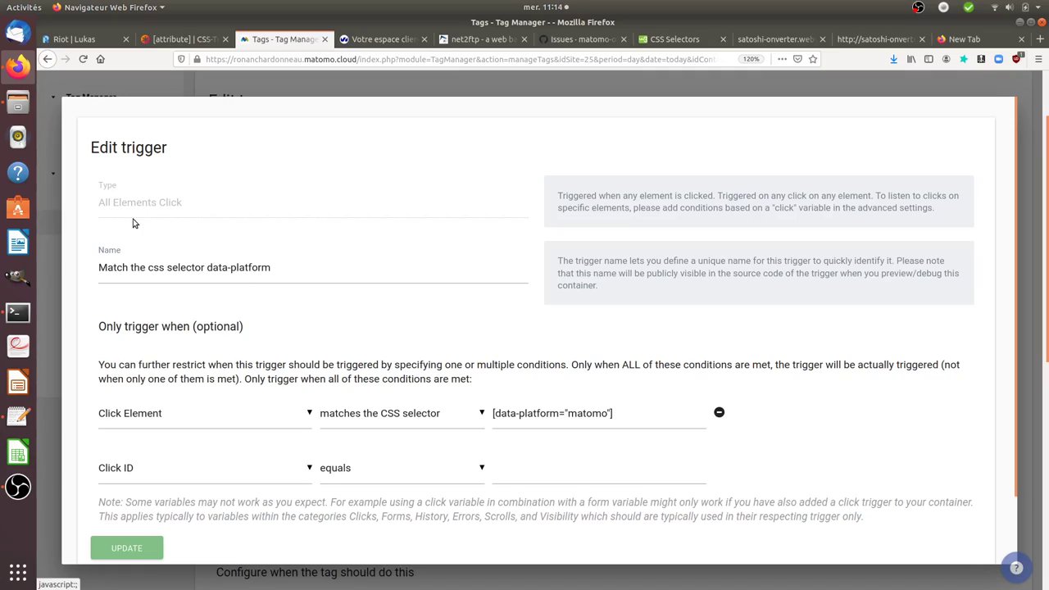
pyautogui.scroll(-2, 148, 286)
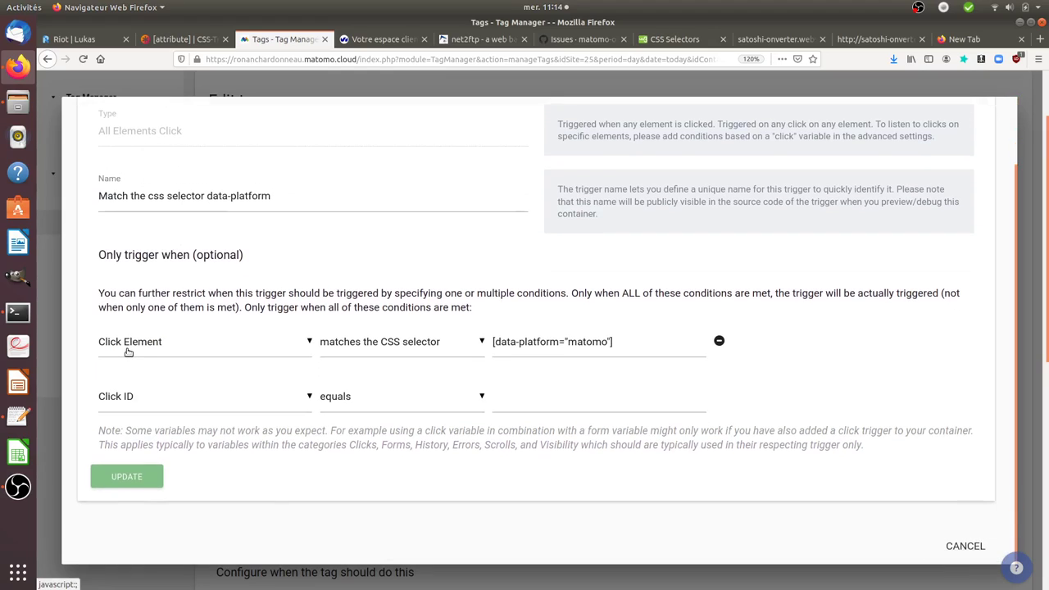
pyautogui.click(129, 351)
pyautogui.click(151, 380)
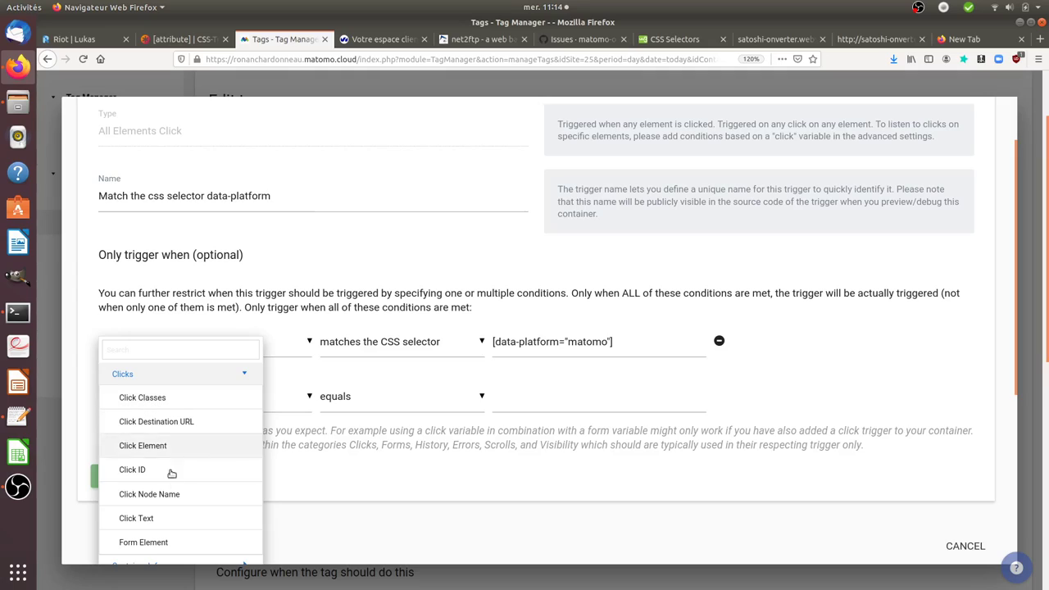
pyautogui.click(157, 445)
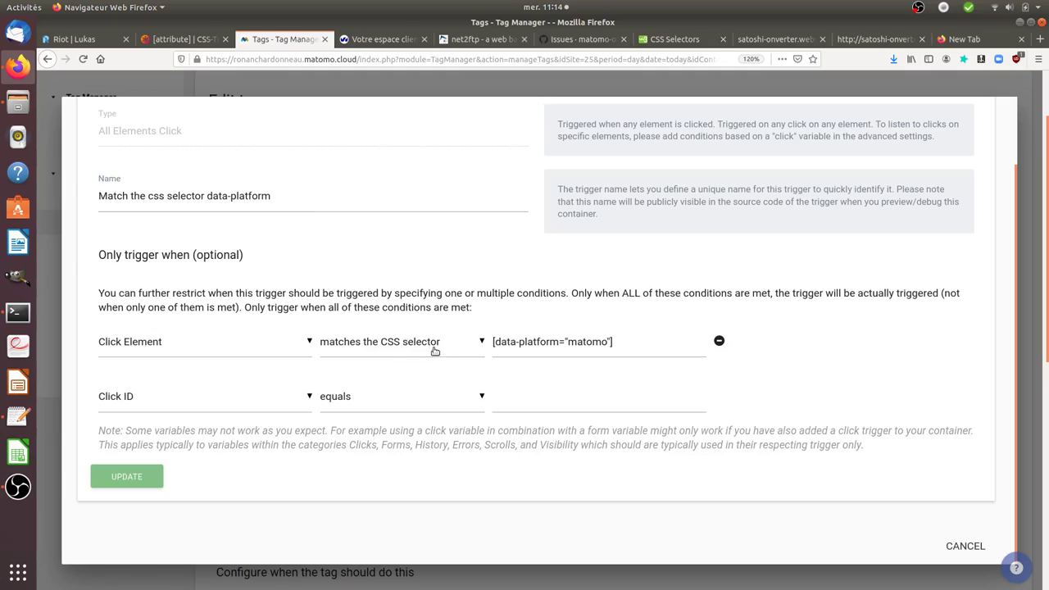
# Compare the data-platform attribute in the trigger's selector with the attribute selector syntaxes in the CSS-Tricks article.
pyautogui.click(495, 347)
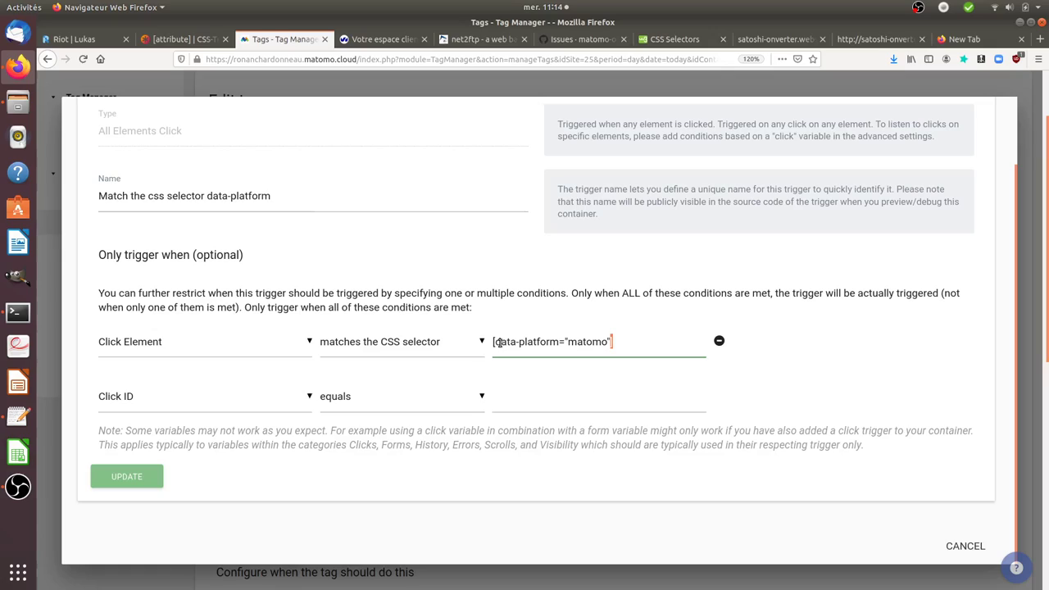
pyautogui.moveTo(495, 341); pyautogui.dragTo(557, 346)
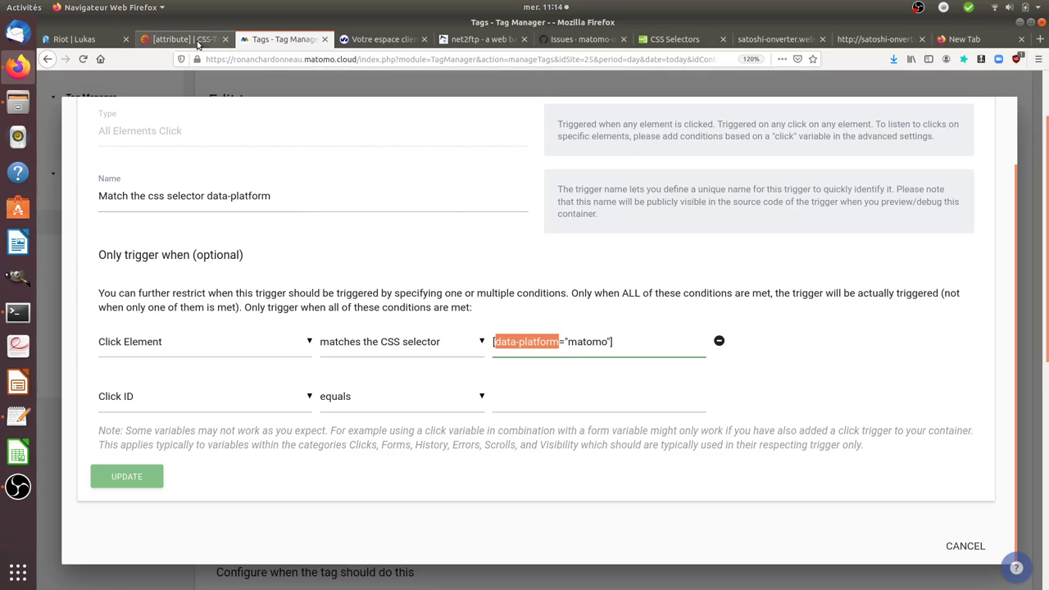
pyautogui.click(180, 40)
pyautogui.scroll(-2, 300, 361)
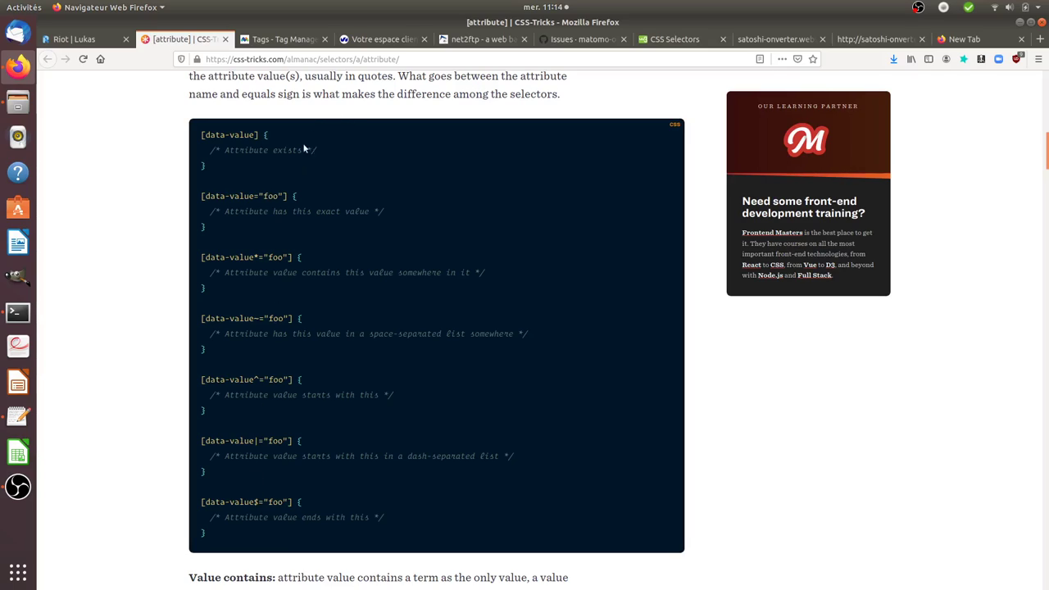
pyautogui.click(311, 47)
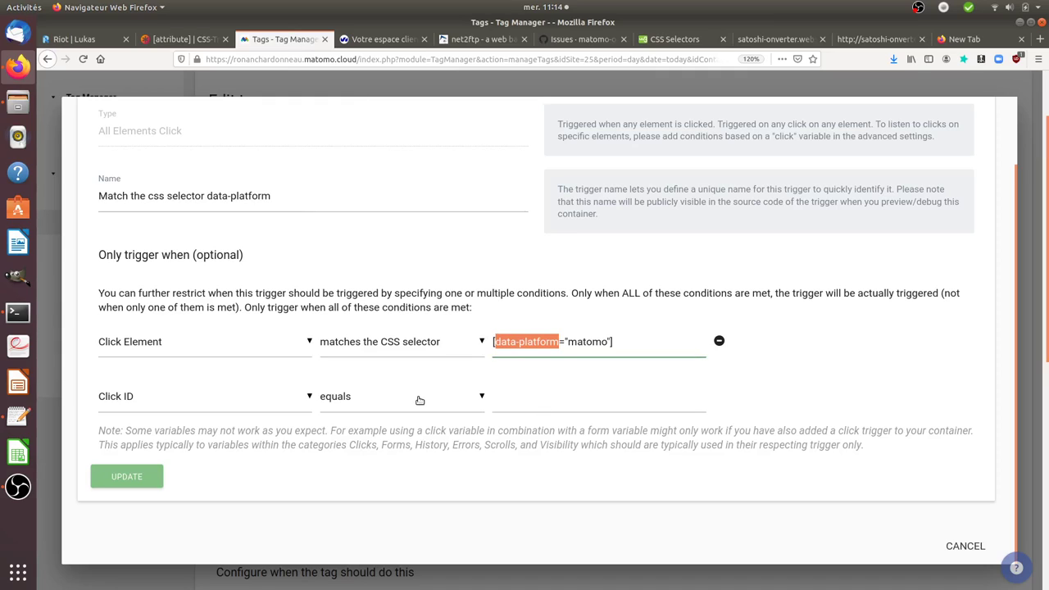
# On the test page, try the "site 1" link, return, and inspect the "Test me I am famous" button's HTML again.
pyautogui.click(723, 97)
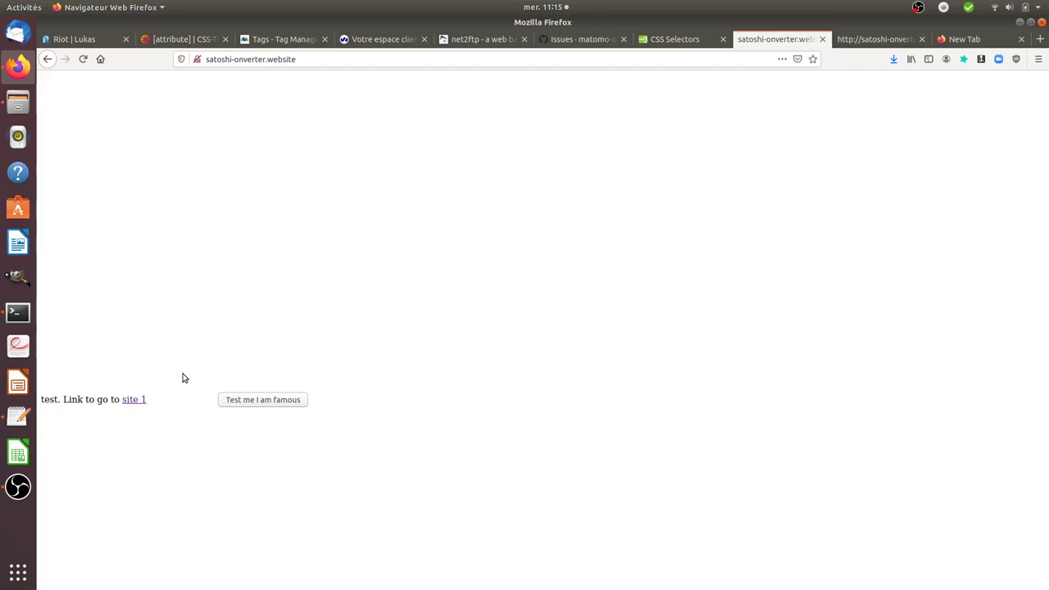
pyautogui.click(134, 401)
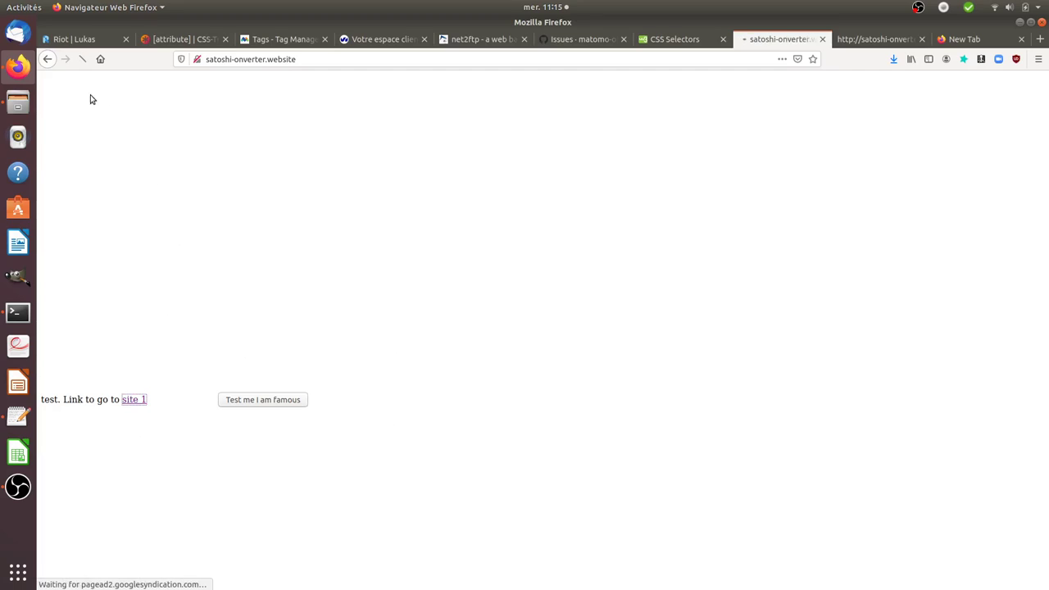
pyautogui.click(47, 61)
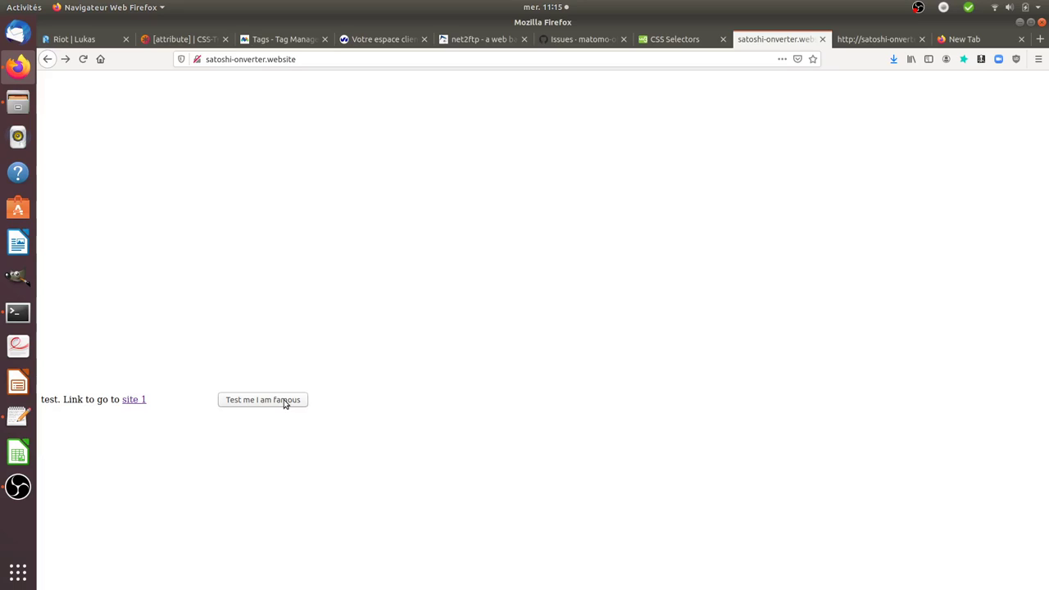
pyautogui.rightClick(285, 403)
pyautogui.click(320, 517)
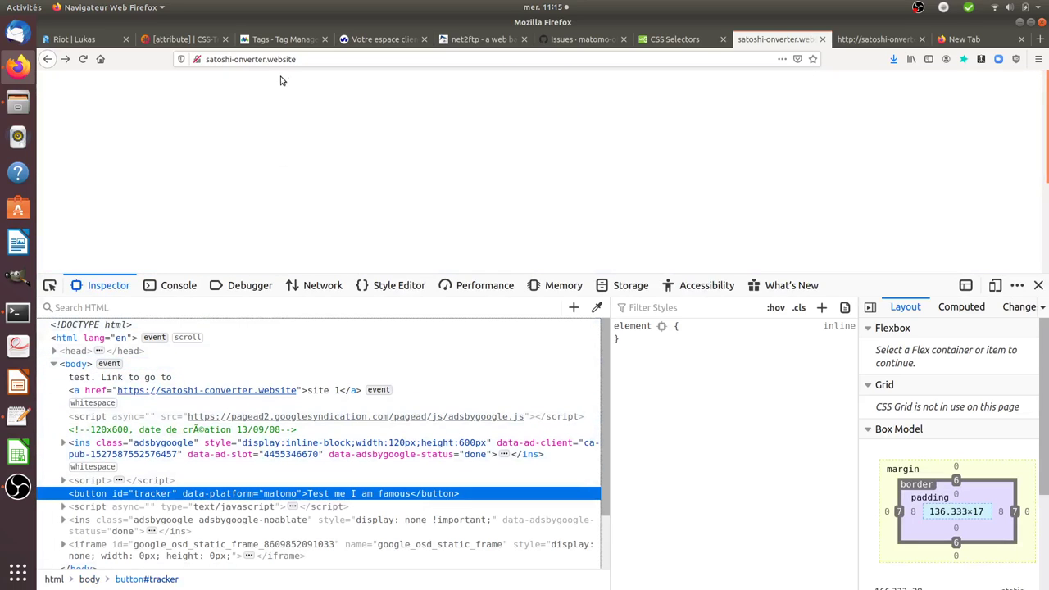
# Reopen the data-platform trigger of the "Go" tag in Matomo and examine the brackets and quotes in its CSS selector value.
pyautogui.click(285, 39)
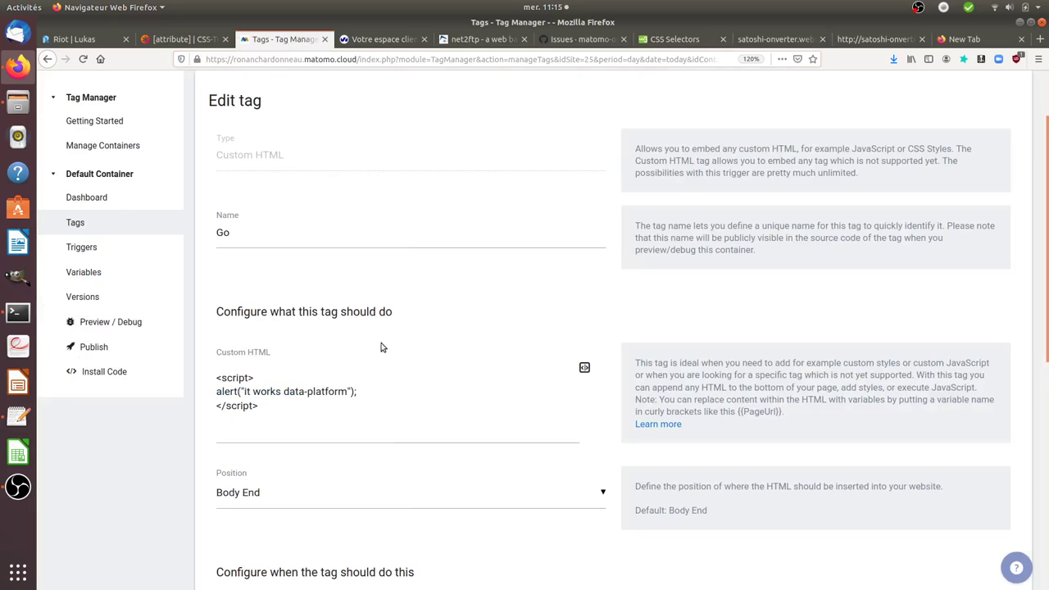
pyautogui.scroll(-4, 384, 343)
pyautogui.scroll(-2, 389, 345)
pyautogui.click(443, 198)
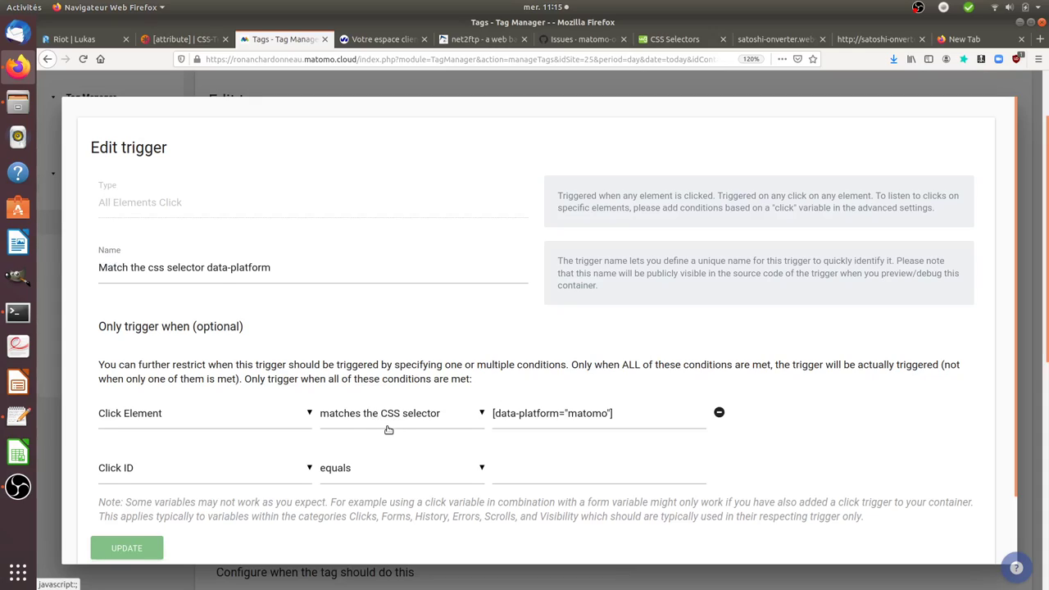
pyautogui.click(498, 417)
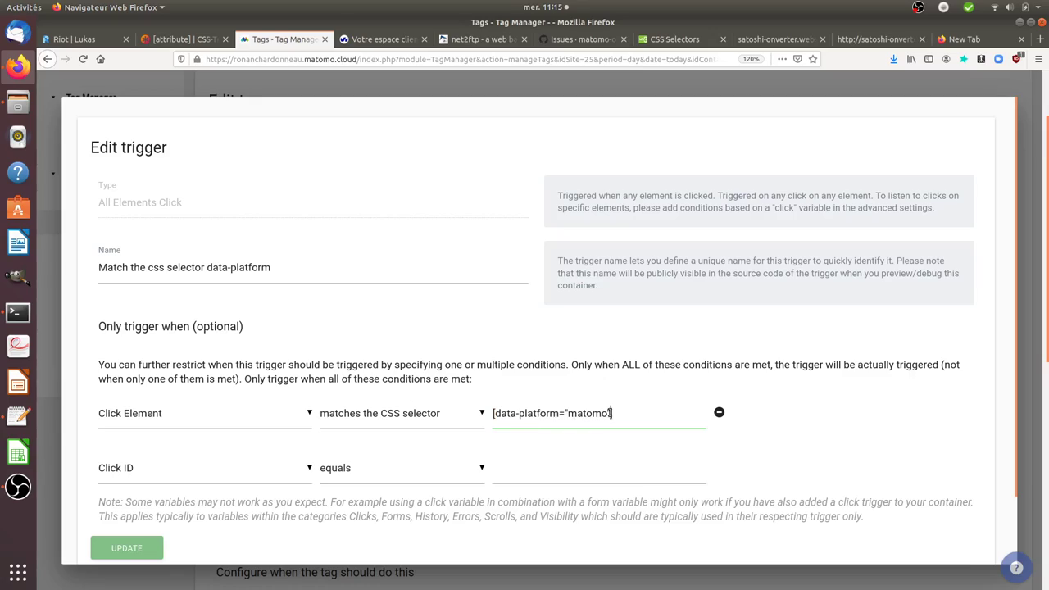
pyautogui.click(620, 413)
pyautogui.click(495, 413)
pyautogui.click(494, 413)
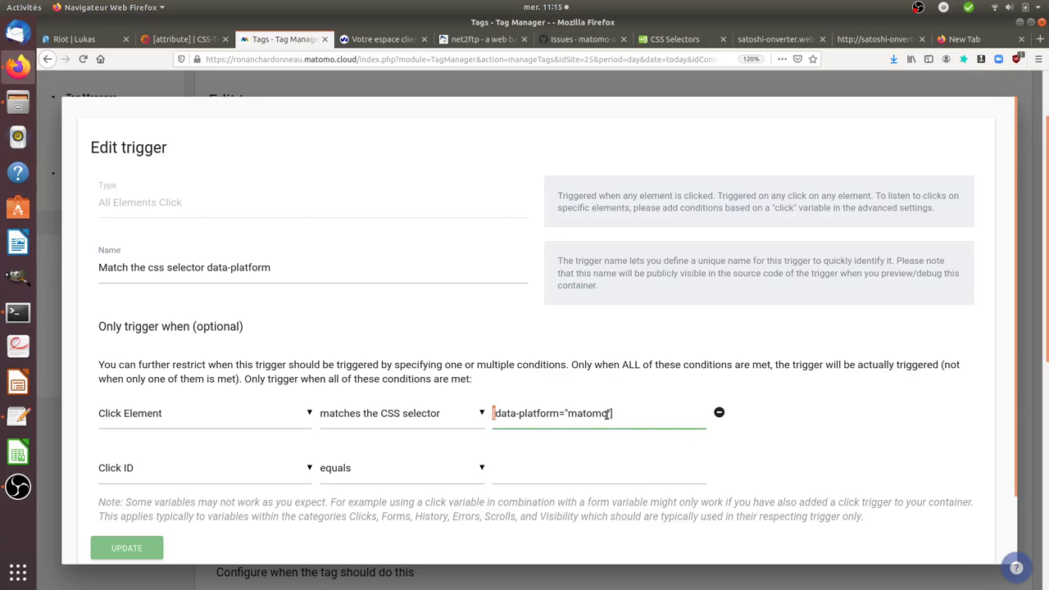